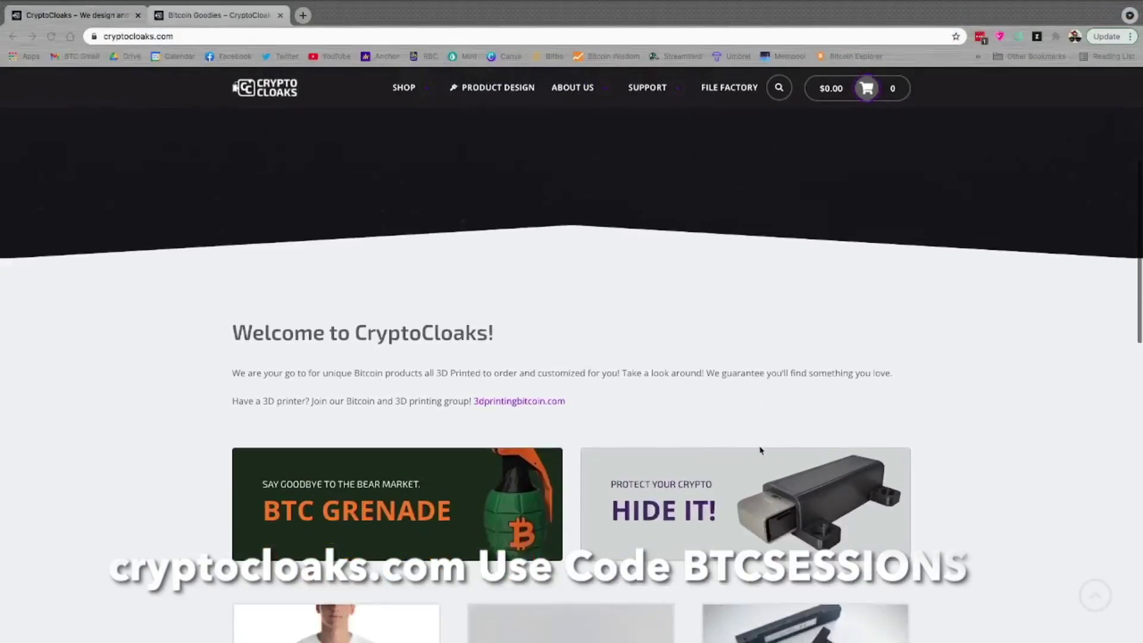
pyautogui.scroll(-3, 760, 449)
pyautogui.scroll(-3, 115, 344)
pyautogui.scroll(-1, 115, 344)
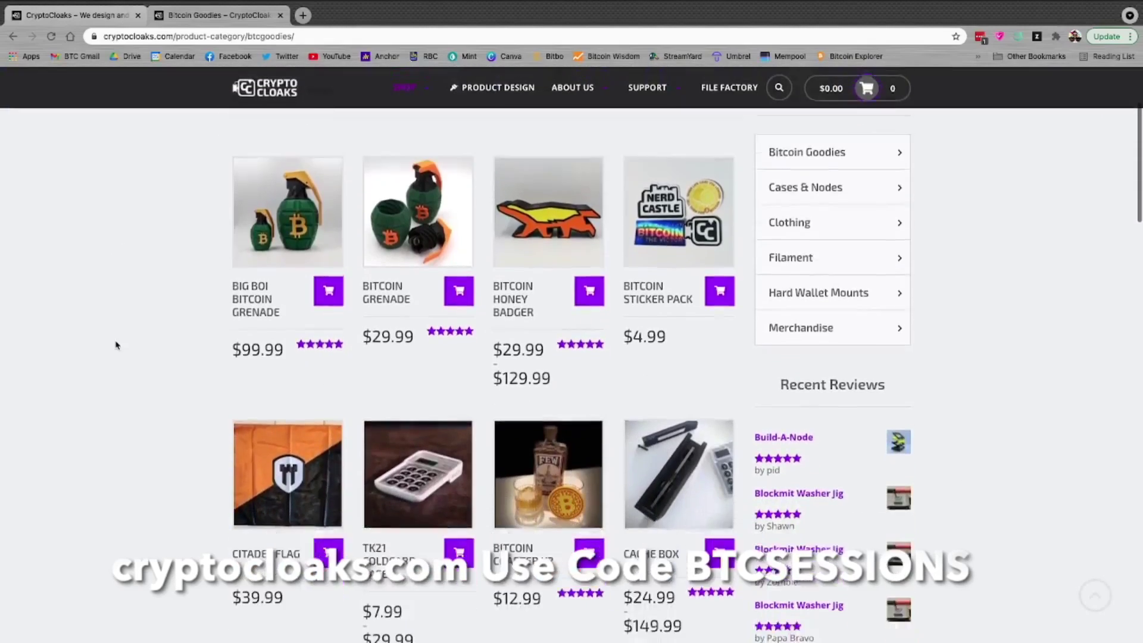
pyautogui.scroll(-1, 116, 346)
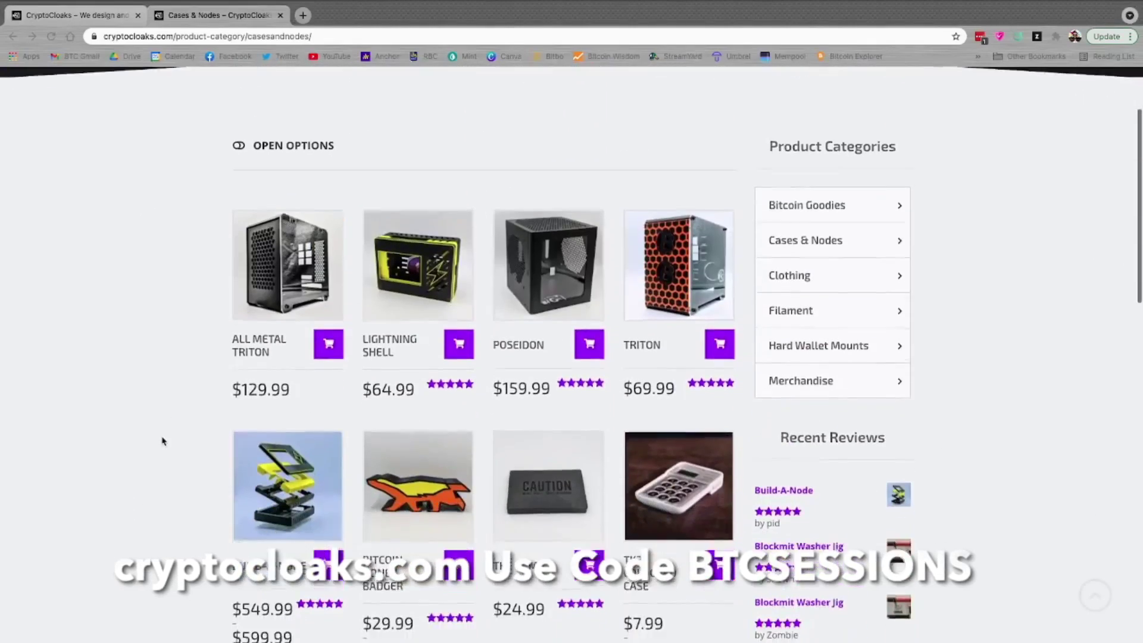
pyautogui.scroll(-2, 162, 439)
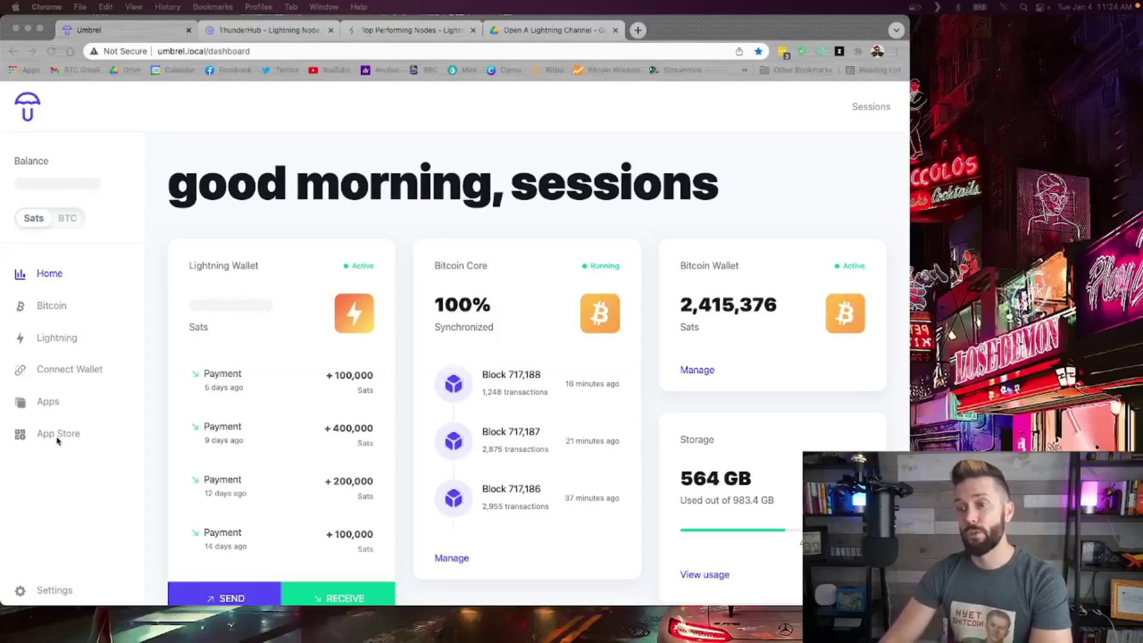
# Go to the Umbrel node's App Store to find ThunderHub.
pyautogui.click(57, 433)
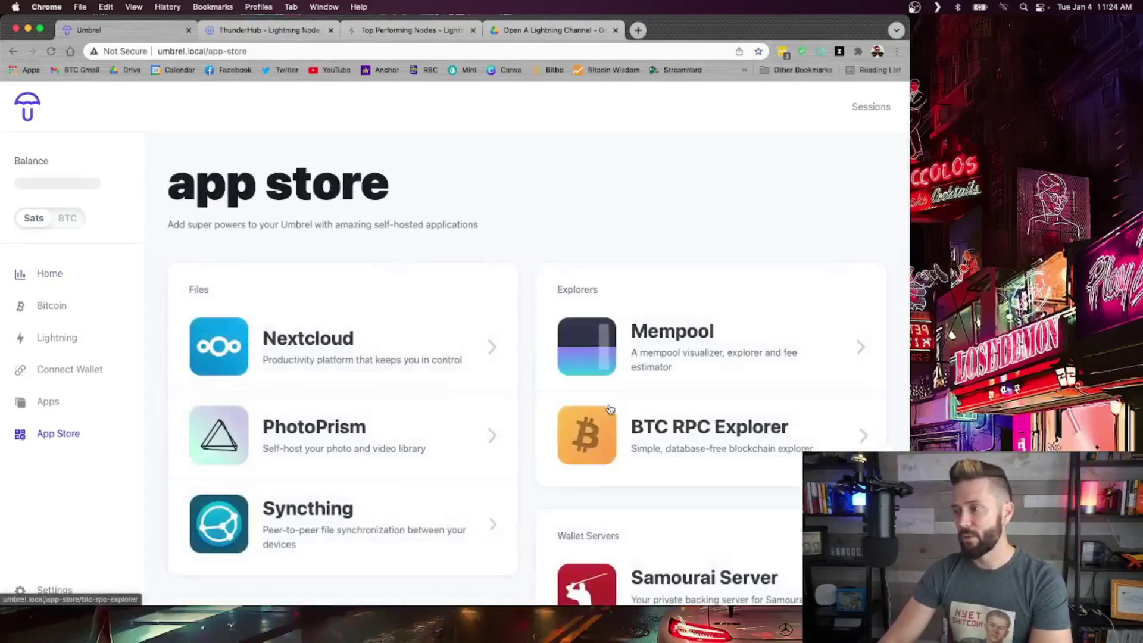
pyautogui.scroll(-5, 610, 408)
pyautogui.scroll(-3, 610, 407)
pyautogui.scroll(-3, 609, 409)
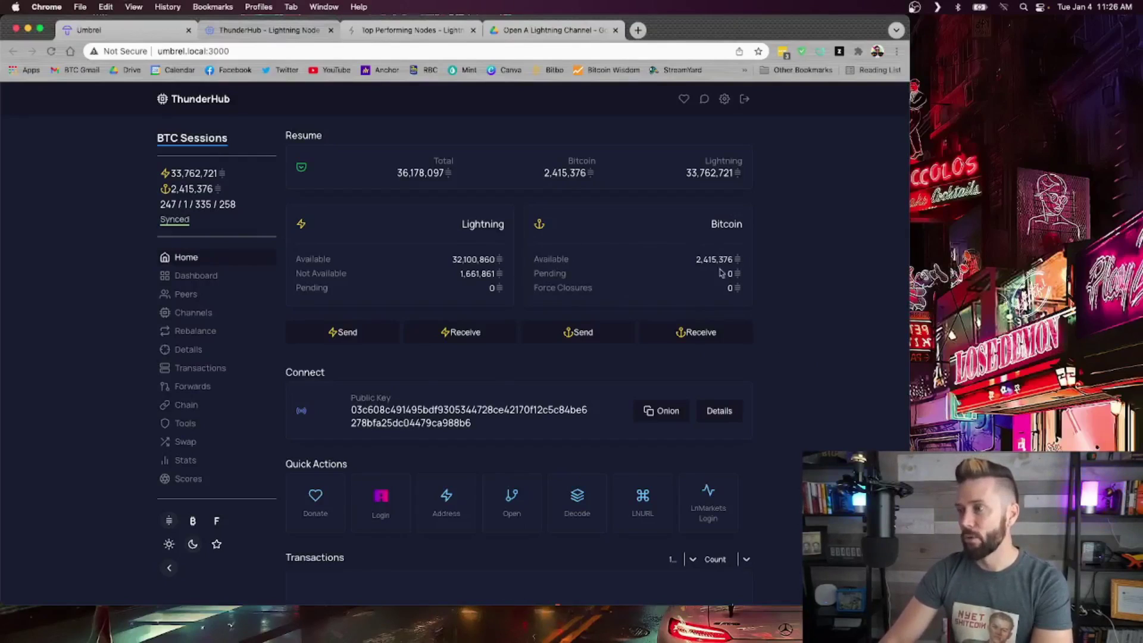
# Generate a new P2WPKH on-chain receiving address and copy it.
pyautogui.click(688, 336)
pyautogui.click(680, 387)
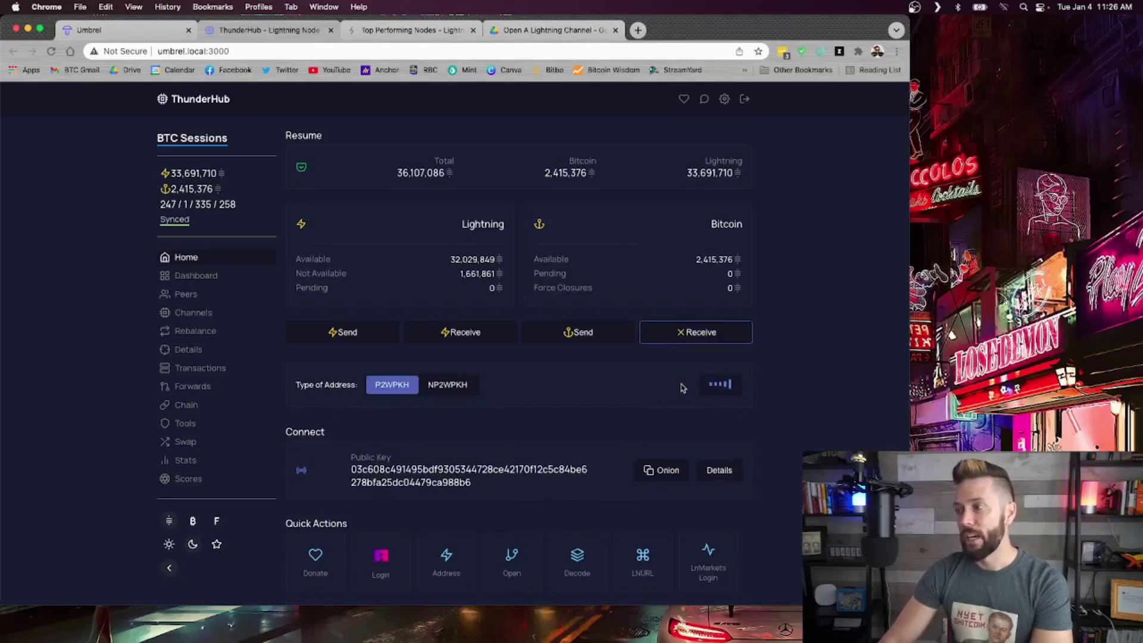
pyautogui.scroll(-3, 809, 395)
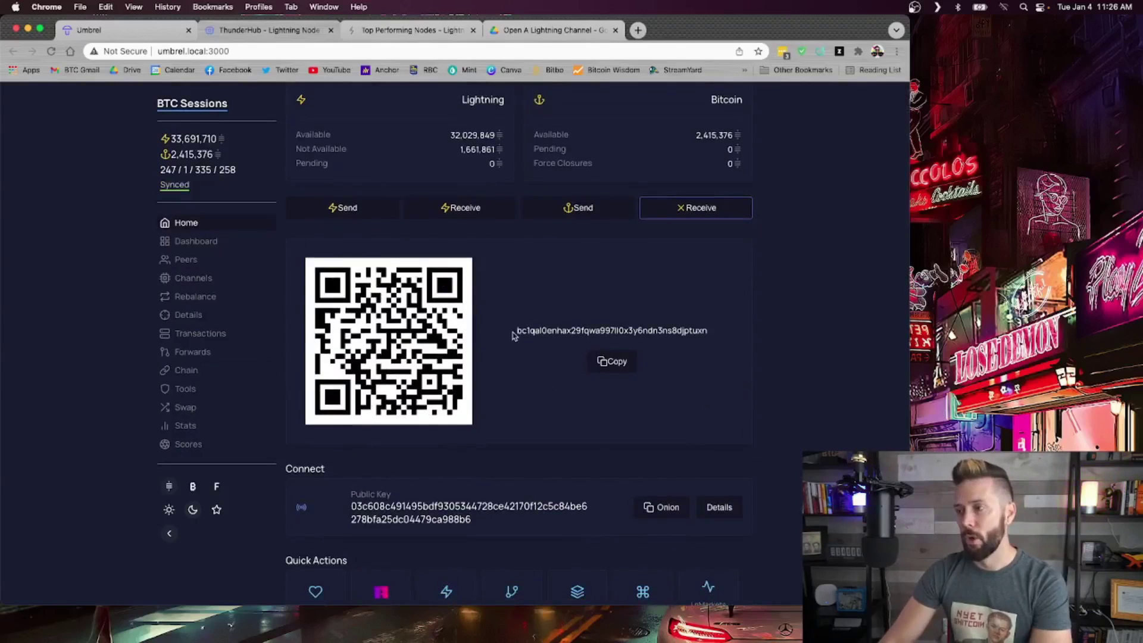
pyautogui.click(614, 362)
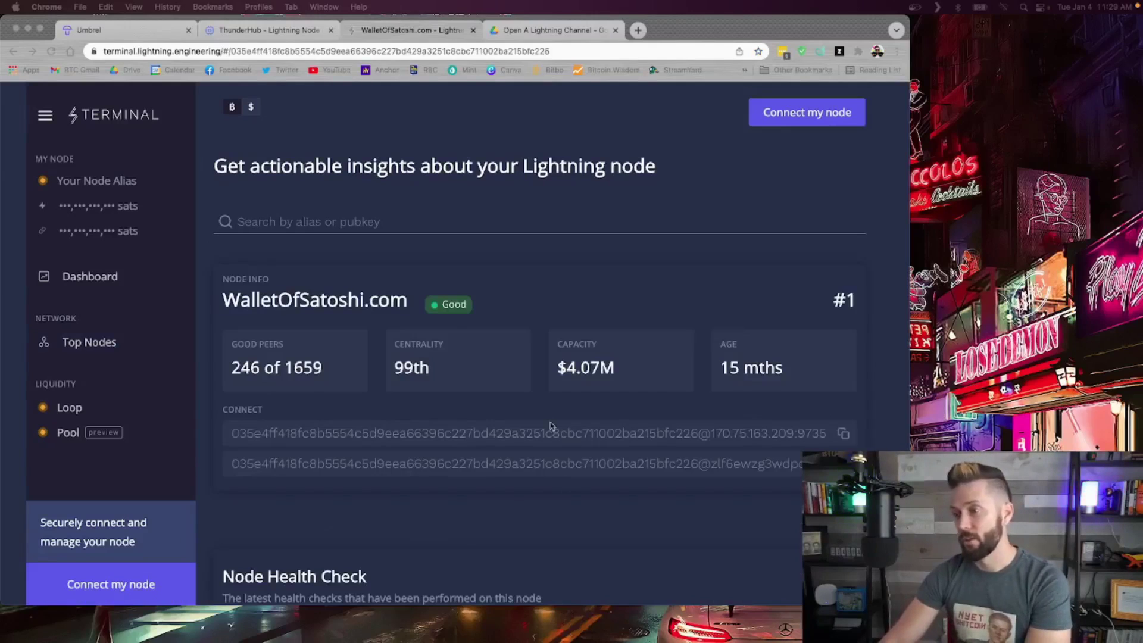
# Copy WalletOfSatoshi.com's clearnet connection string from its Lightning Terminal node page.
pyautogui.click(879, 437)
pyautogui.click(842, 435)
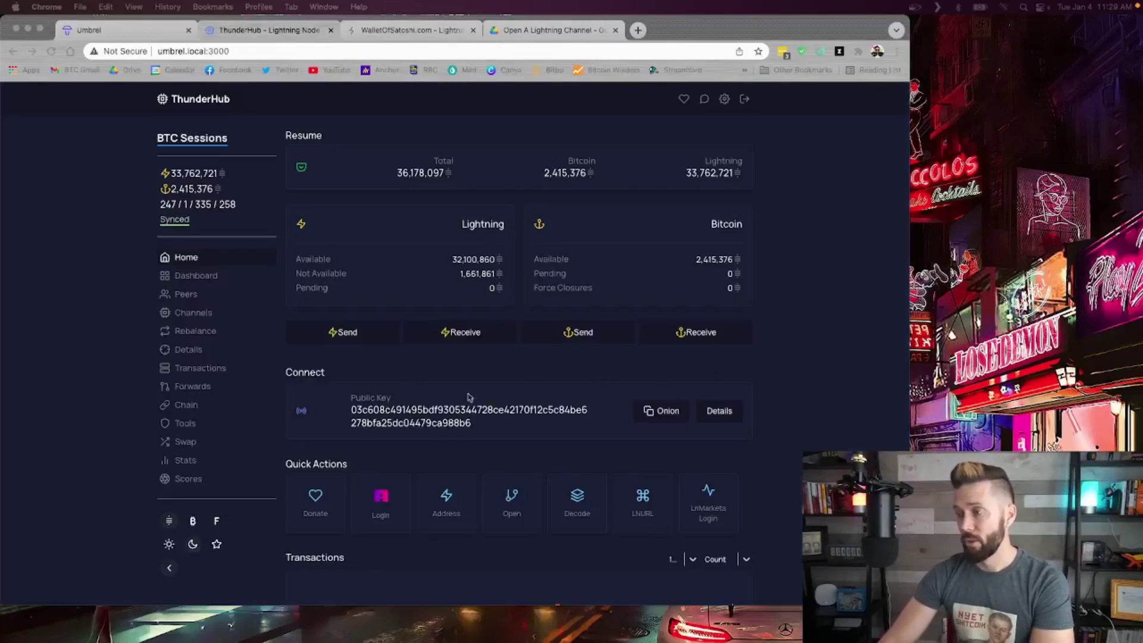
# Fill the manual channel form: new peer WalletOfSatoshi.com, 1,000,000 sats, automatic fee.
pyautogui.click(522, 470)
pyautogui.click(512, 498)
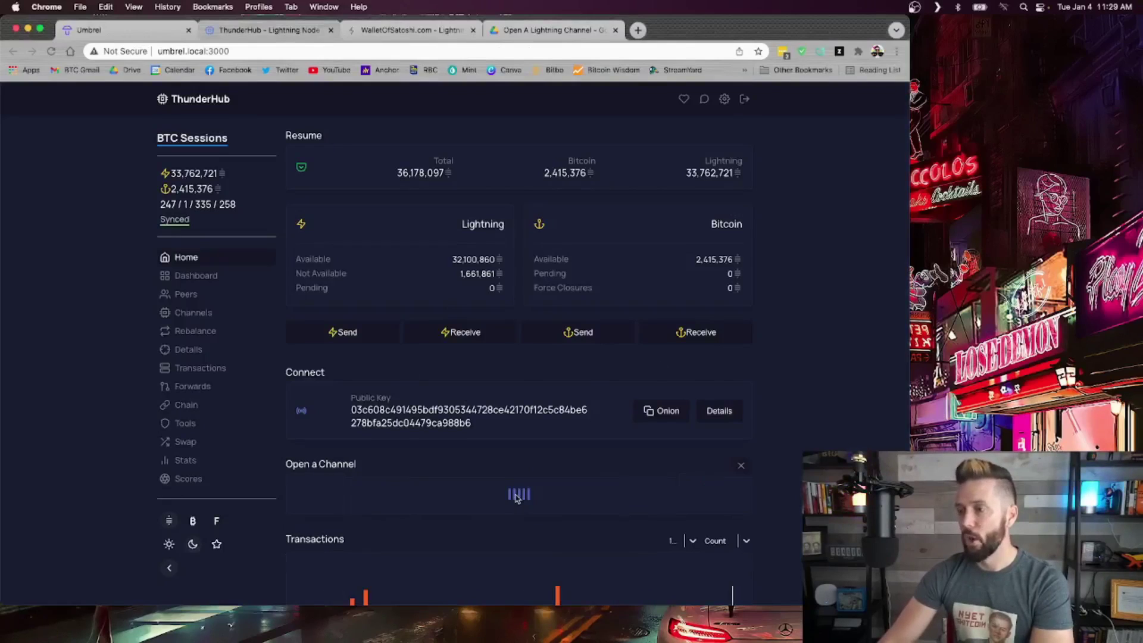
pyautogui.scroll(-3, 681, 481)
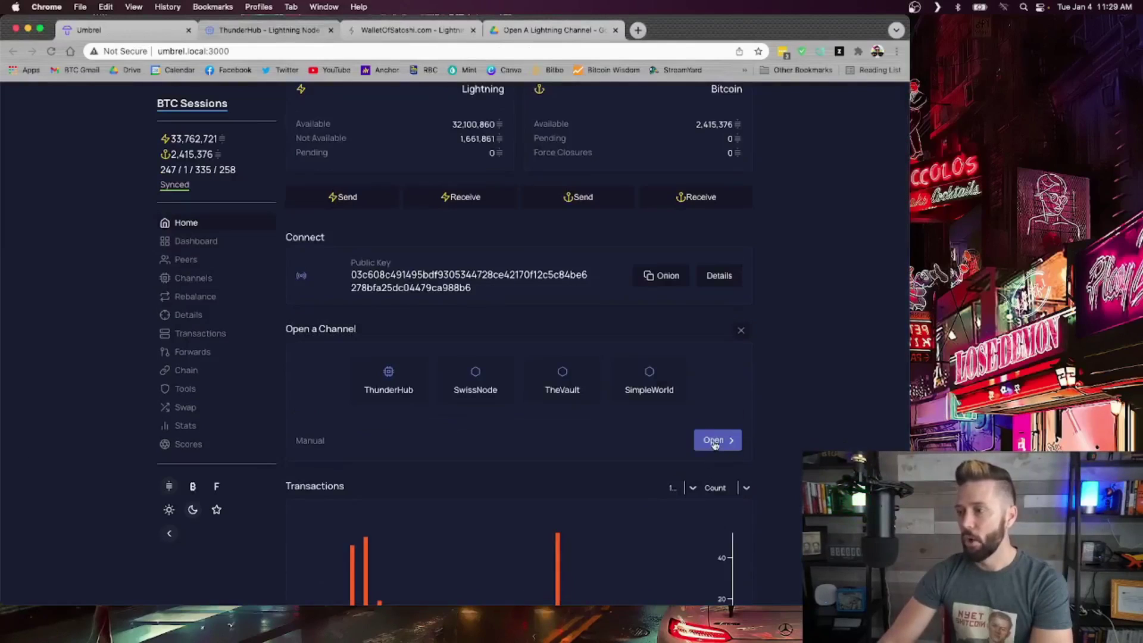
pyautogui.click(714, 441)
pyautogui.scroll(-3, 705, 394)
pyautogui.click(695, 355)
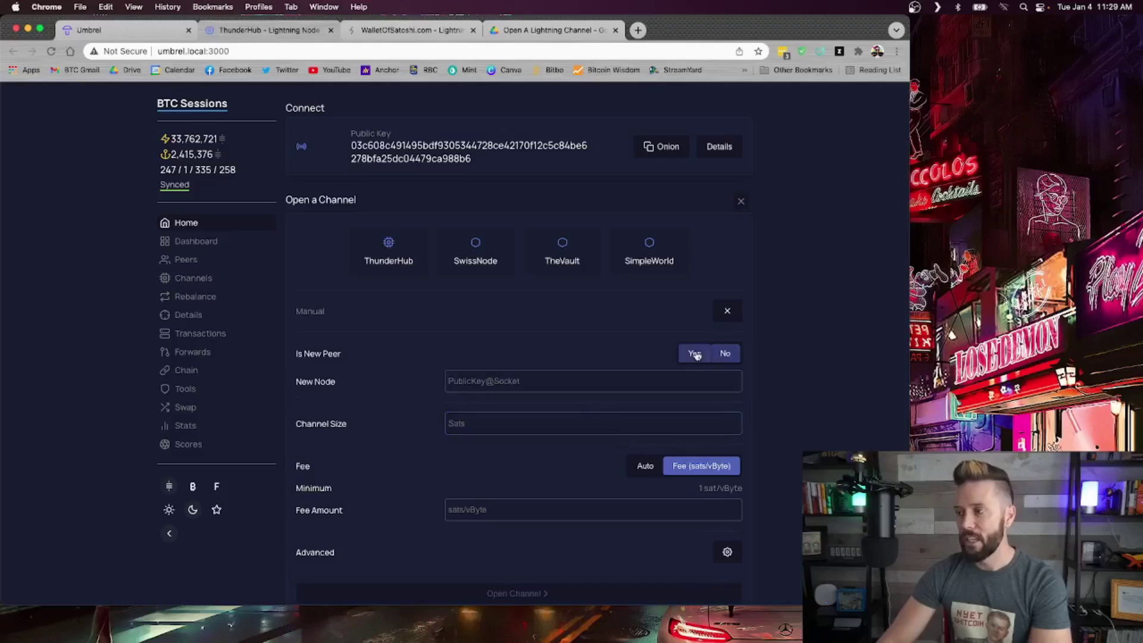
pyautogui.click(466, 383)
pyautogui.press('super+v')
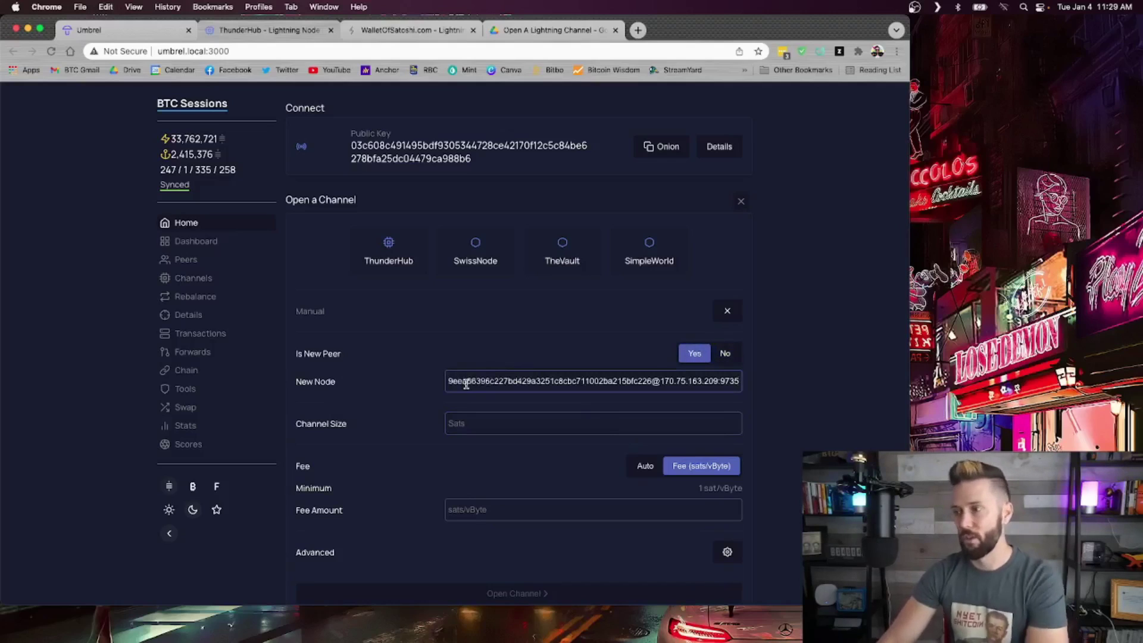
pyautogui.click(454, 421)
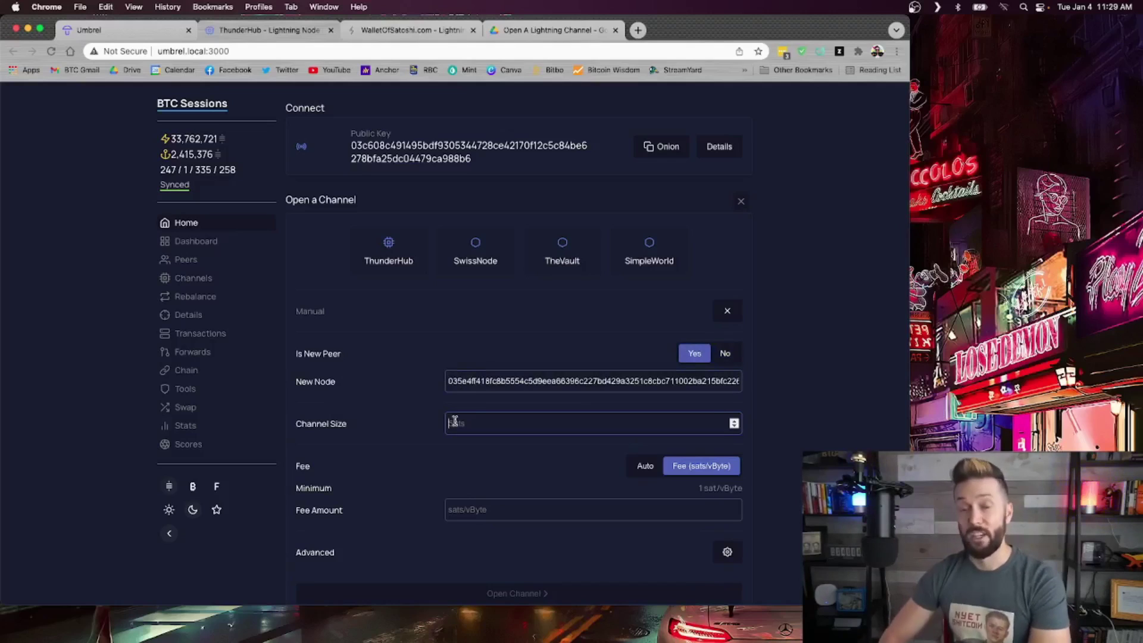
pyautogui.write('1000000')
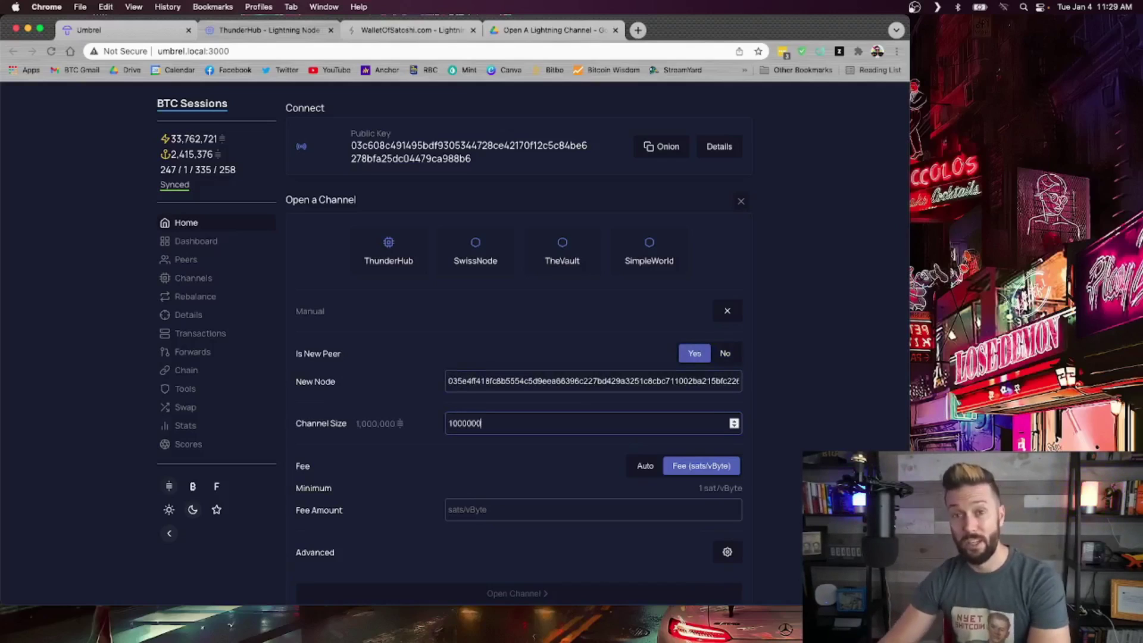
pyautogui.click(645, 465)
pyautogui.scroll(-2, 485, 352)
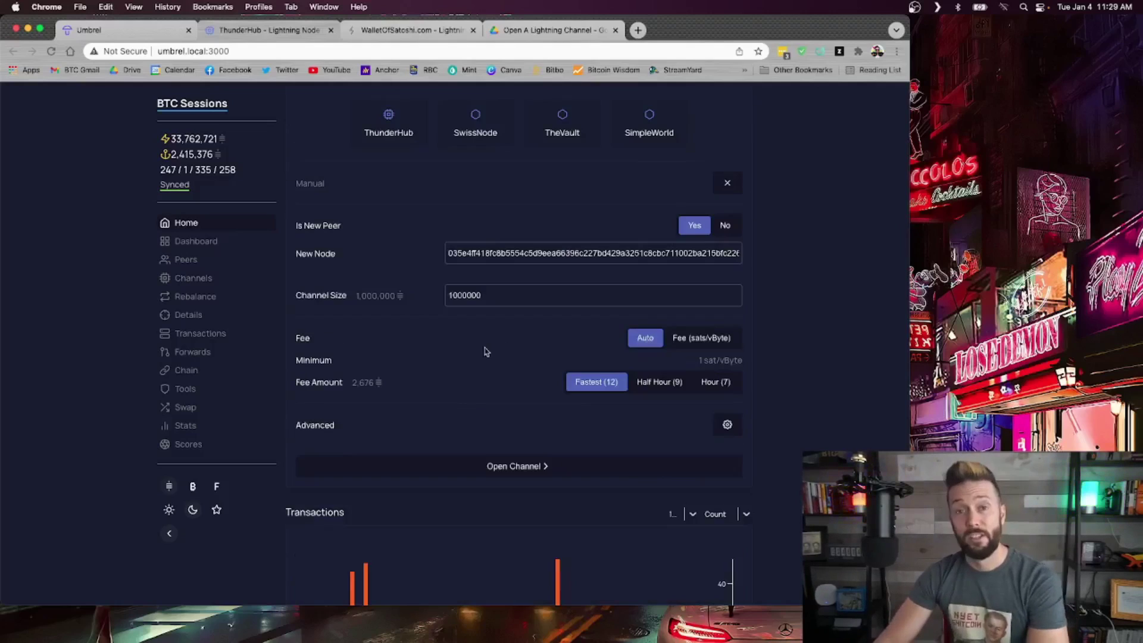
pyautogui.scroll(-2, 498, 350)
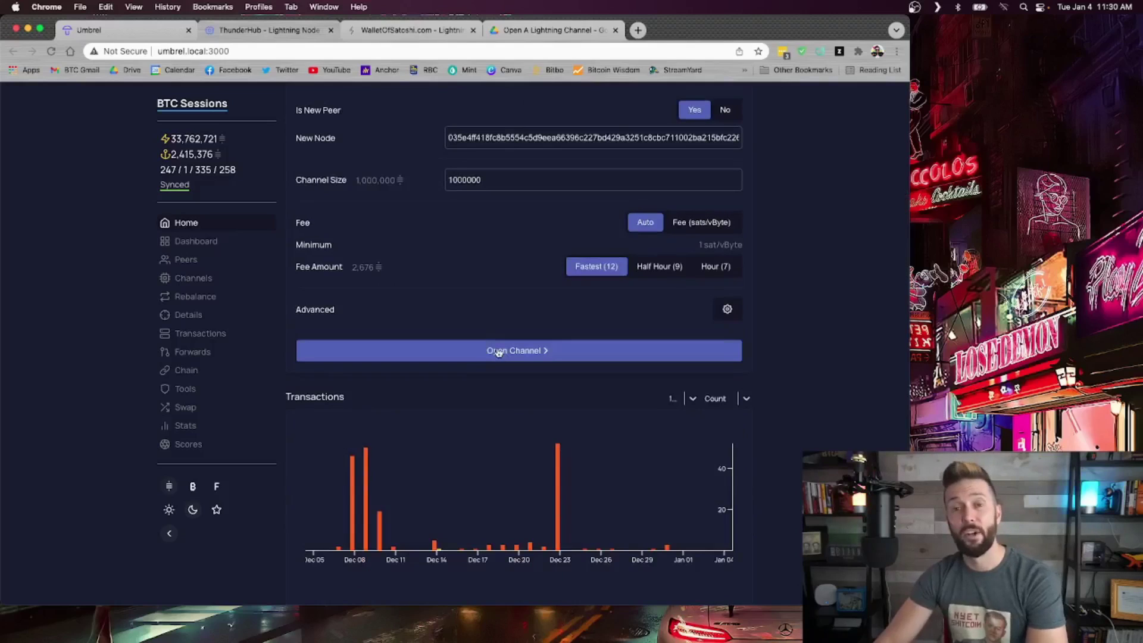
# Submit the 1,000,000-sat channel to WalletOfSatoshi.com with Open Channel.
pyautogui.click(497, 351)
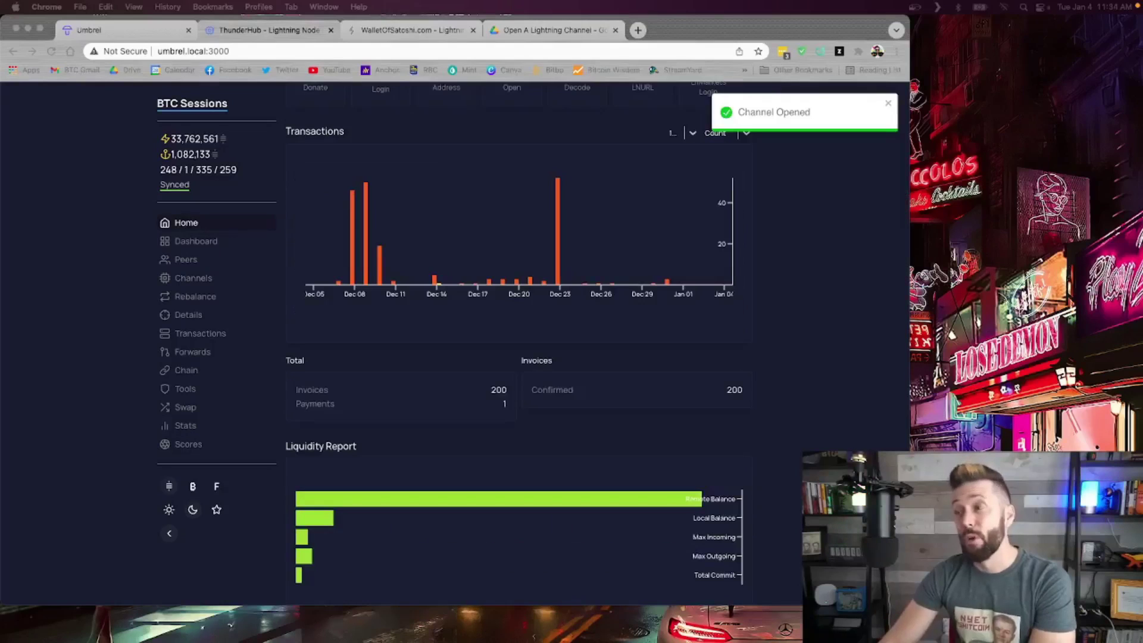